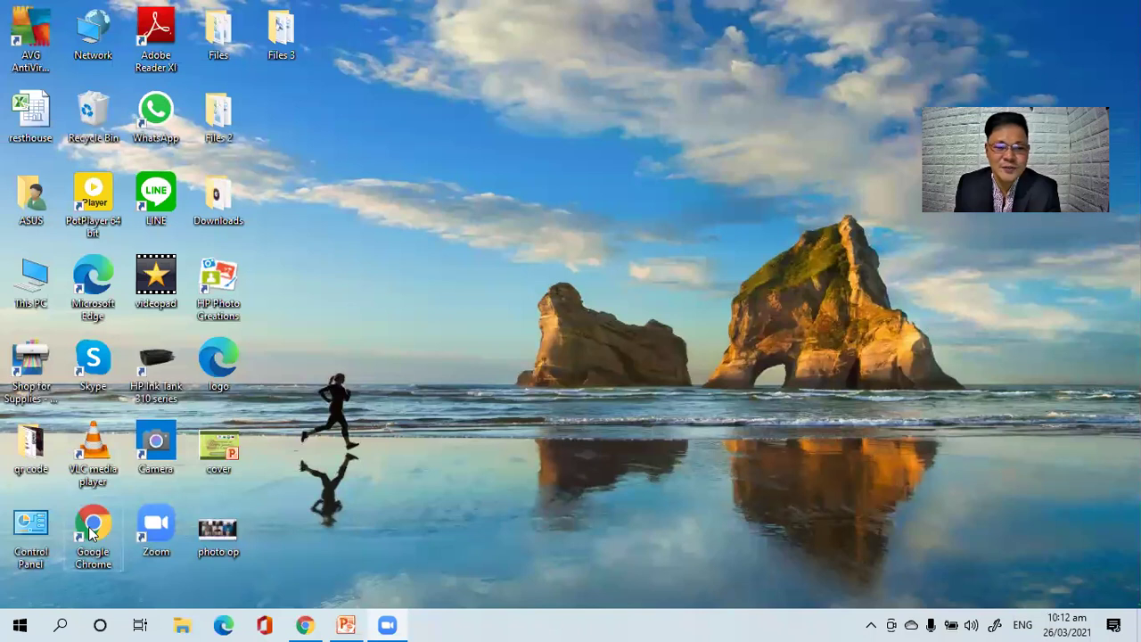
- Launch Google Chrome from its desktop shortcut
{"action": "double_click", "coordinate": [92, 533]}
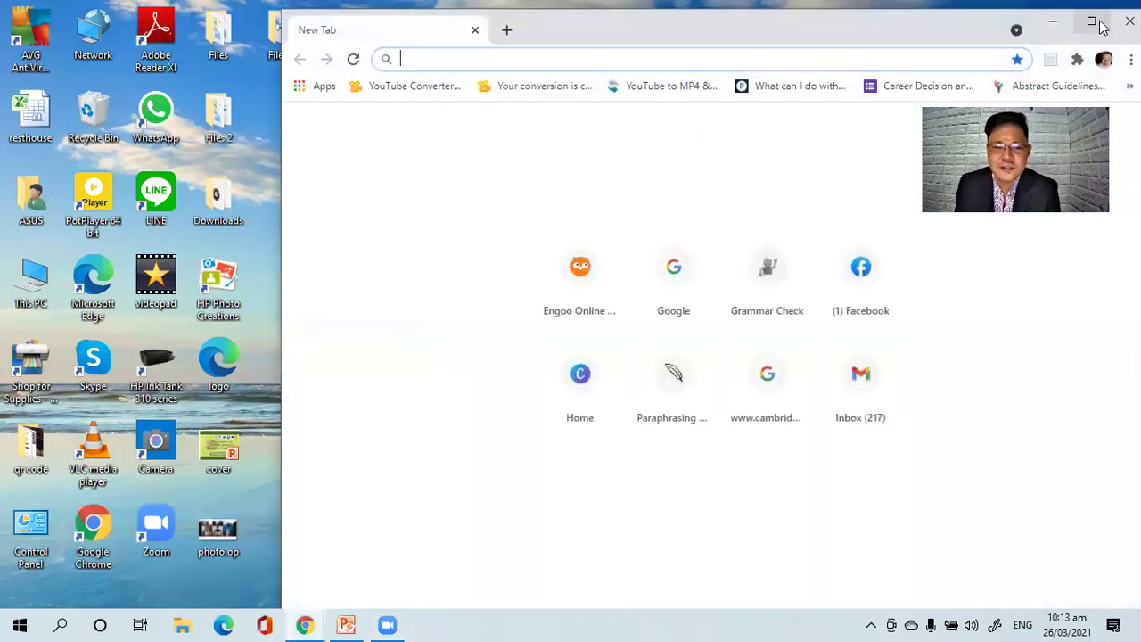
{"action": "left_click", "coordinate": [1091, 20]}
{"action": "left_click", "coordinate": [431, 42]}
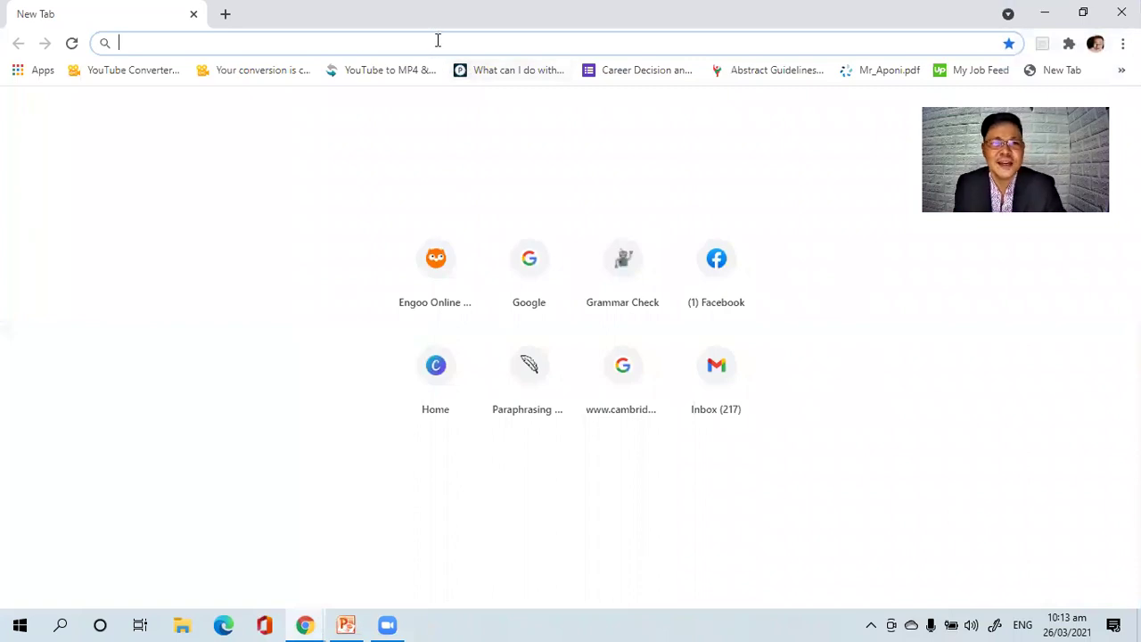
{"action": "type", "text": "ww"}
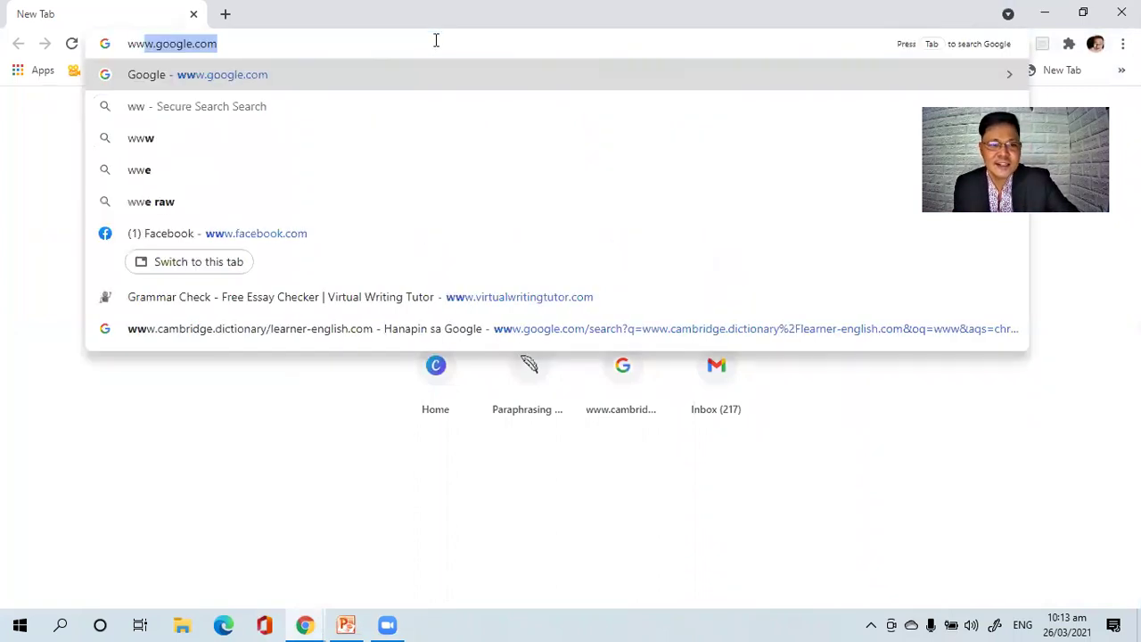
{"action": "type", "text": "w.gg"}
{"action": "key", "text": "BackSpace"}
{"action": "type", "text": "oogle.v"}
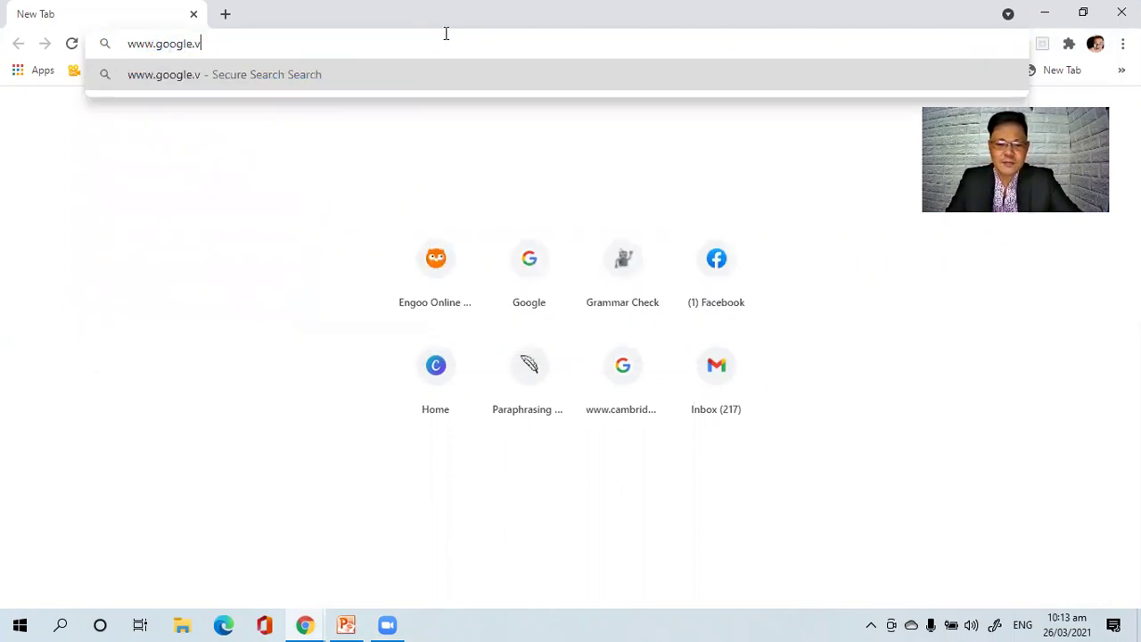
{"action": "key", "text": "BackSpace"}
{"action": "type", "text": "com"}
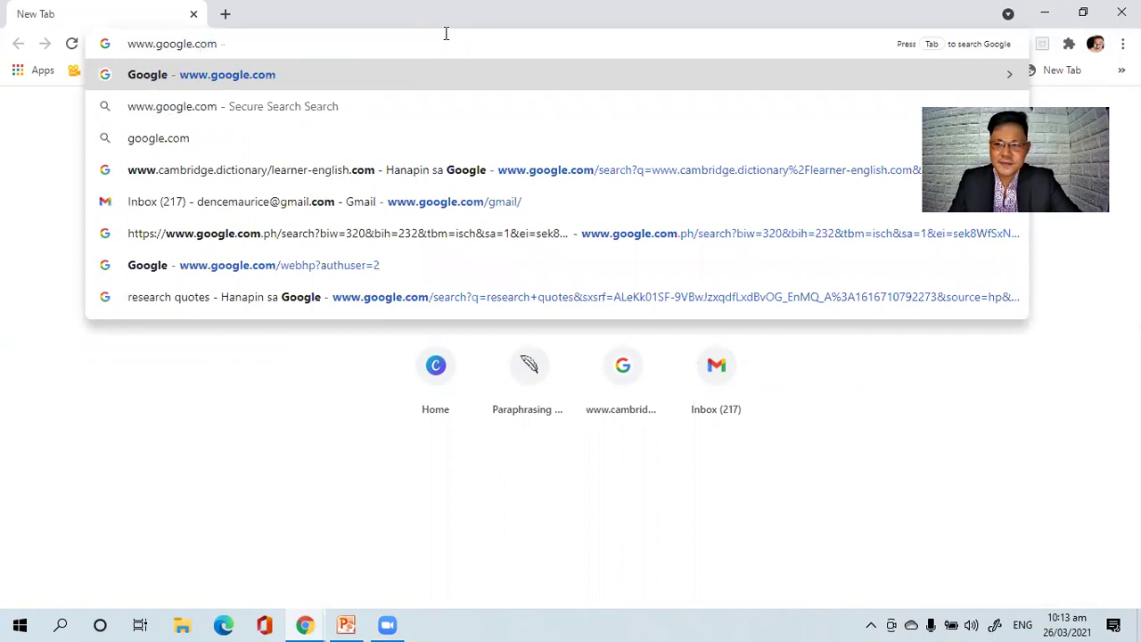
{"action": "key", "text": "Return"}
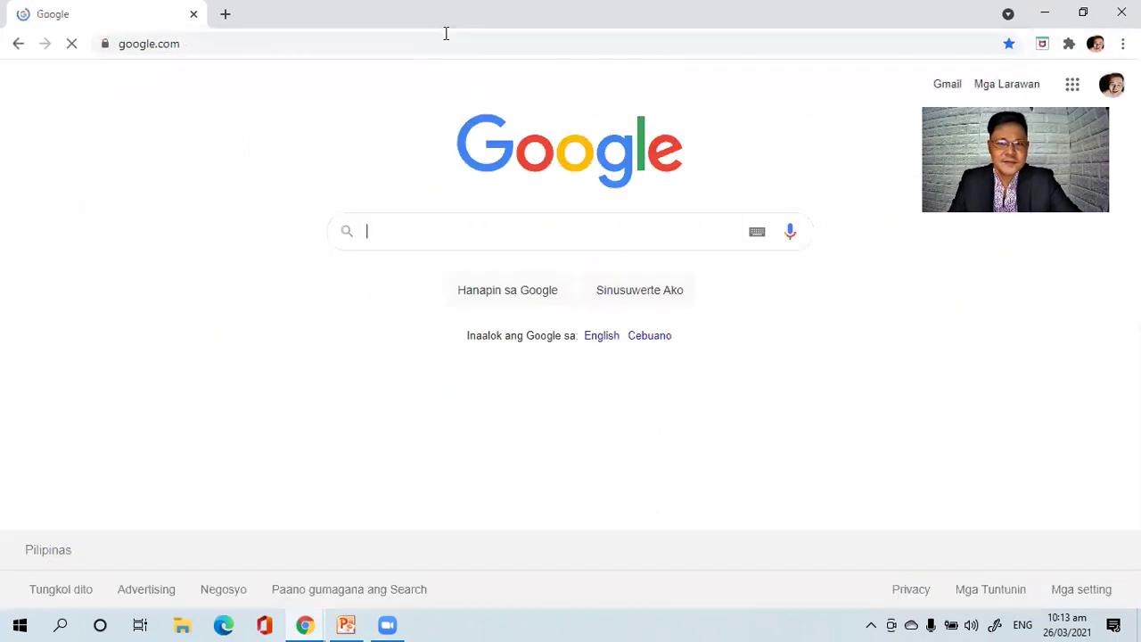
- Search Google for 'picker wheel' and open the pickerwheel.com result
{"action": "type", "text": "pick"}
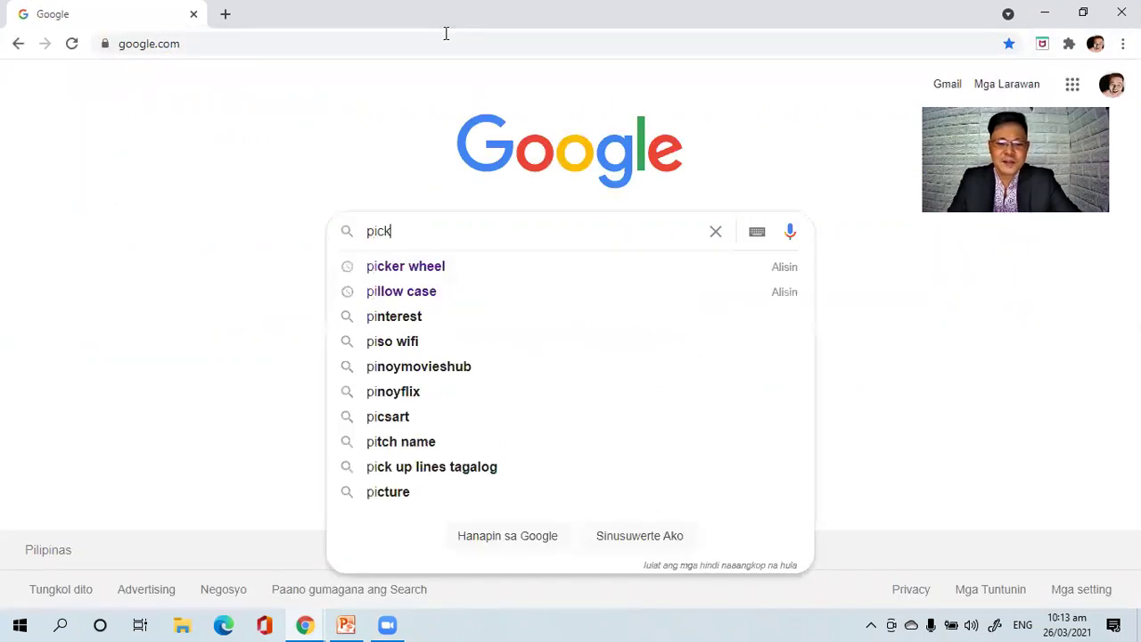
{"action": "type", "text": "er wheell"}
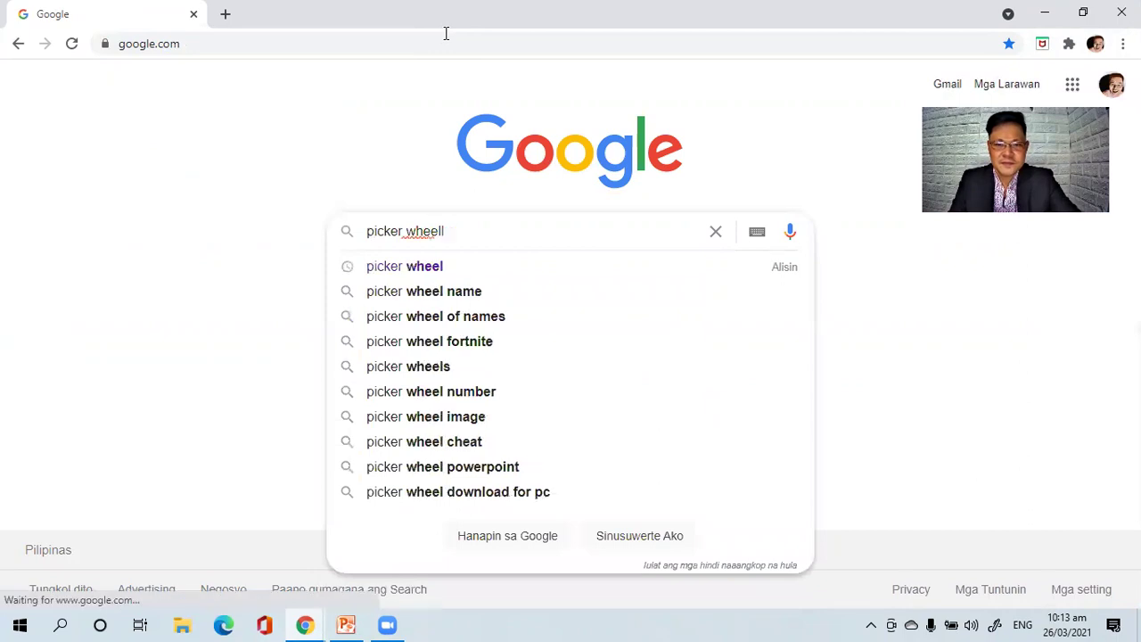
{"action": "key", "text": "BackSpace"}
{"action": "key", "text": "Return"}
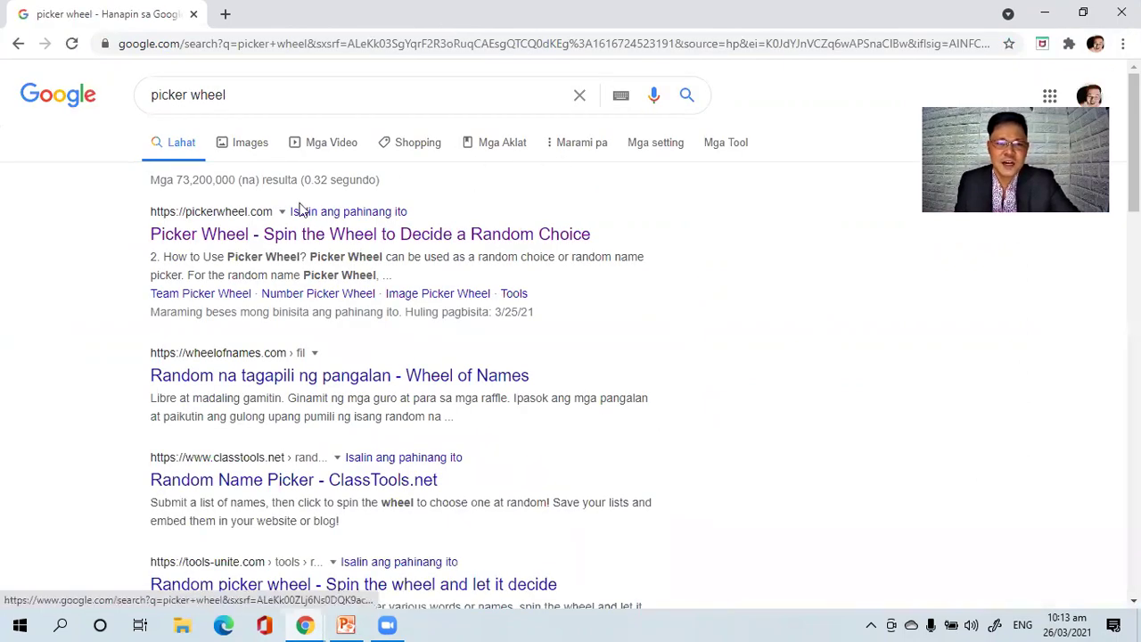
{"action": "left_click", "coordinate": [283, 237]}
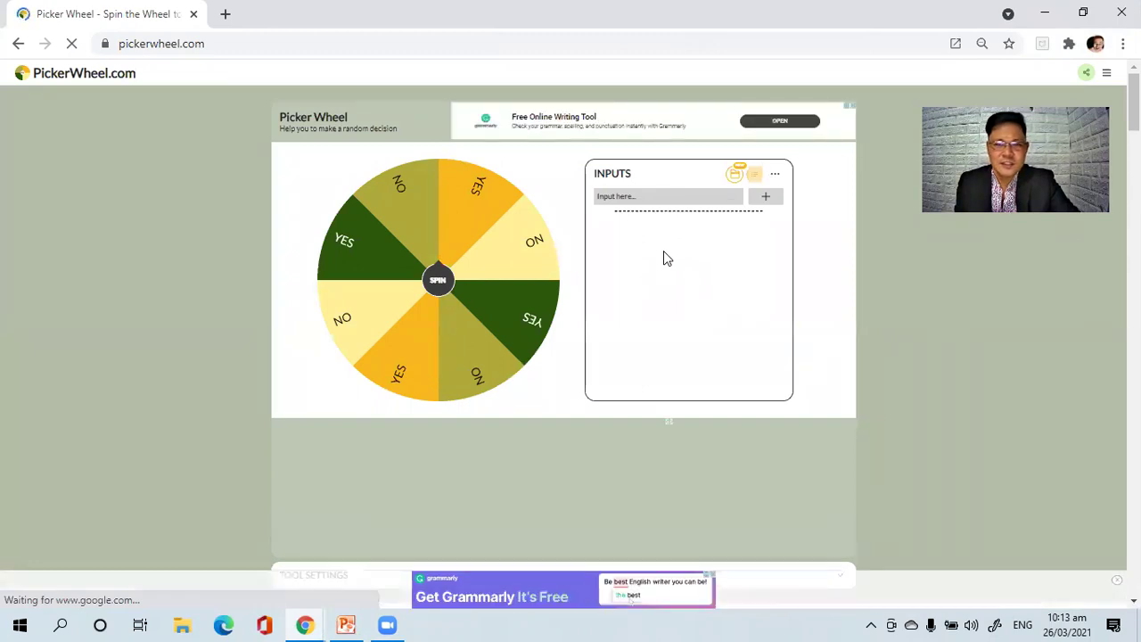
- Add the names Maria, Angelo, James and Anna to the wheel's inputs list
{"action": "left_click", "coordinate": [664, 195]}
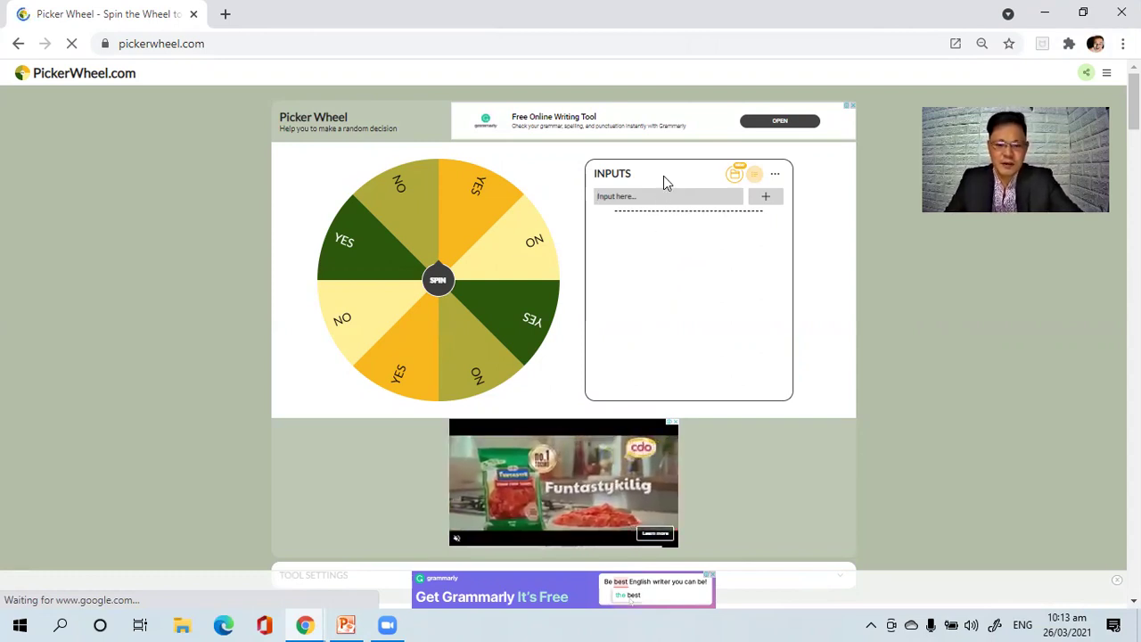
{"action": "type", "text": "Maria"}
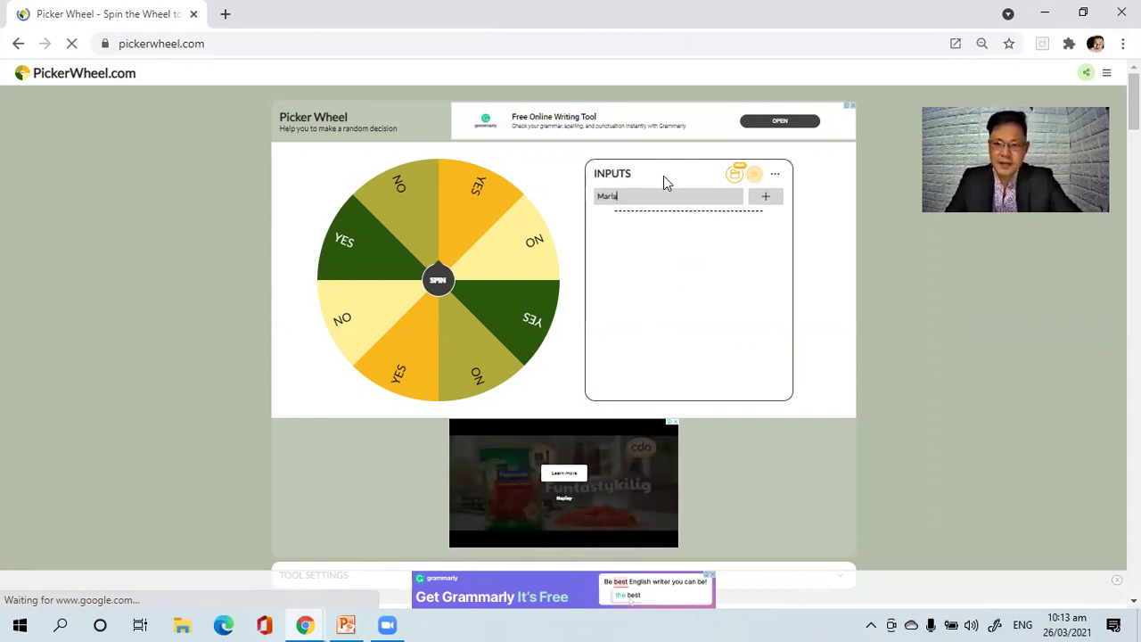
{"action": "key", "text": "Return"}
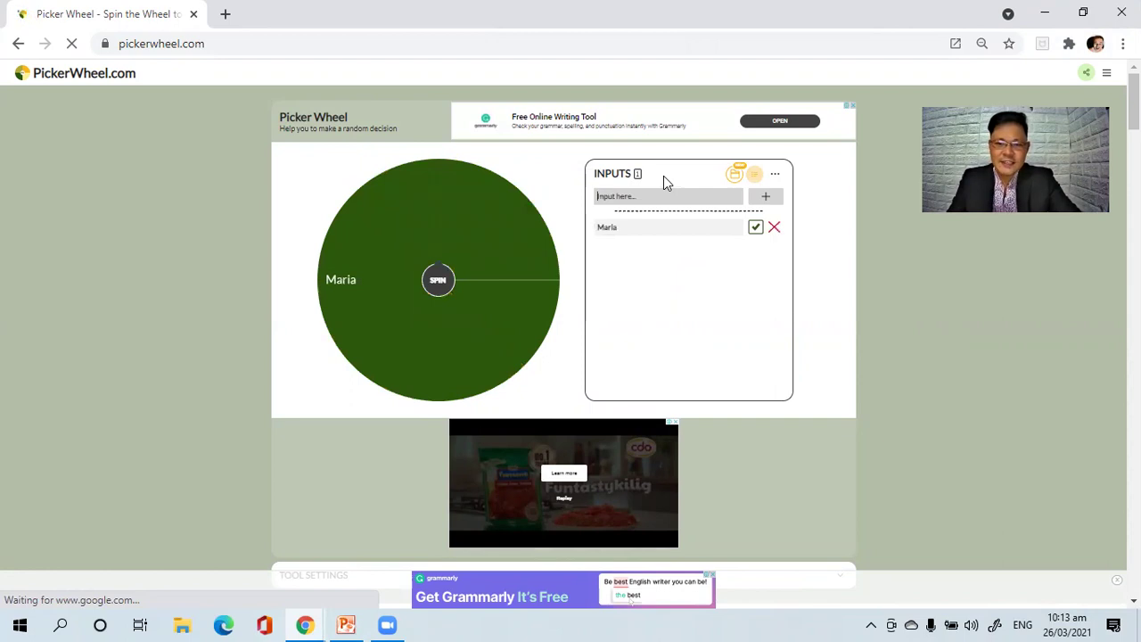
{"action": "type", "text": "Angelo"}
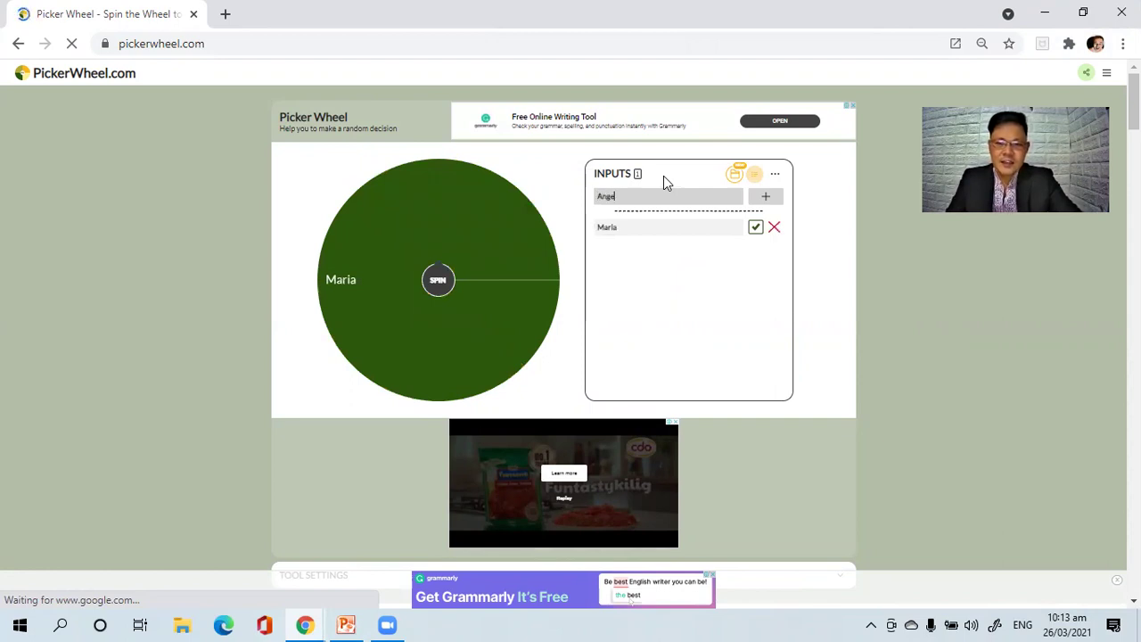
{"action": "key", "text": "Return"}
{"action": "type", "text": "James"}
{"action": "key", "text": "Return"}
{"action": "type", "text": "Anna"}
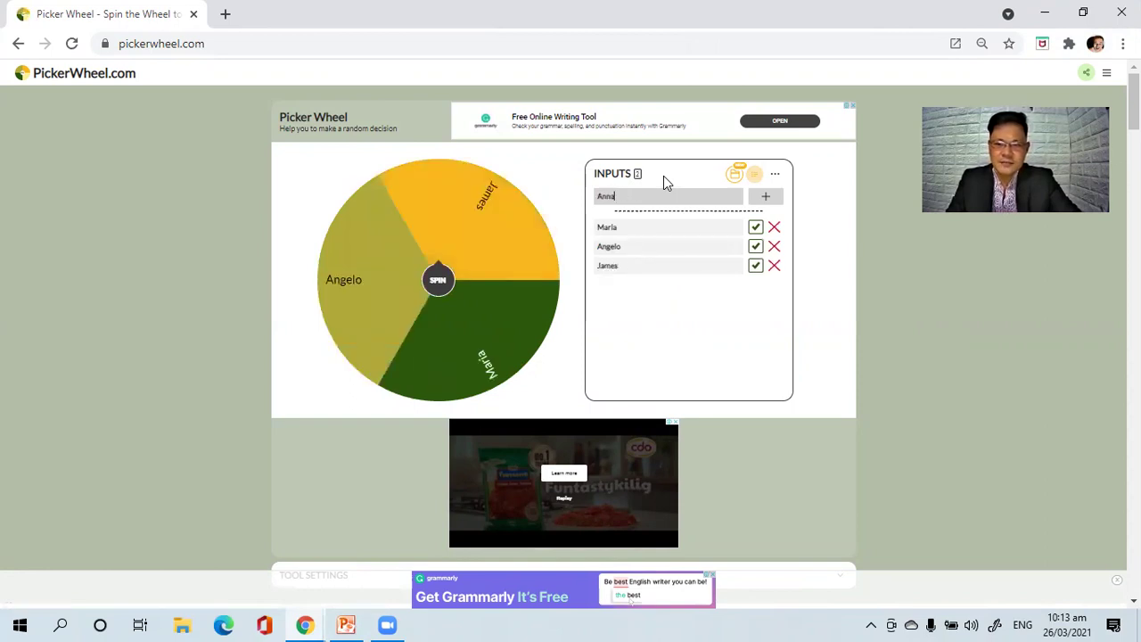
{"action": "key", "text": "Return"}
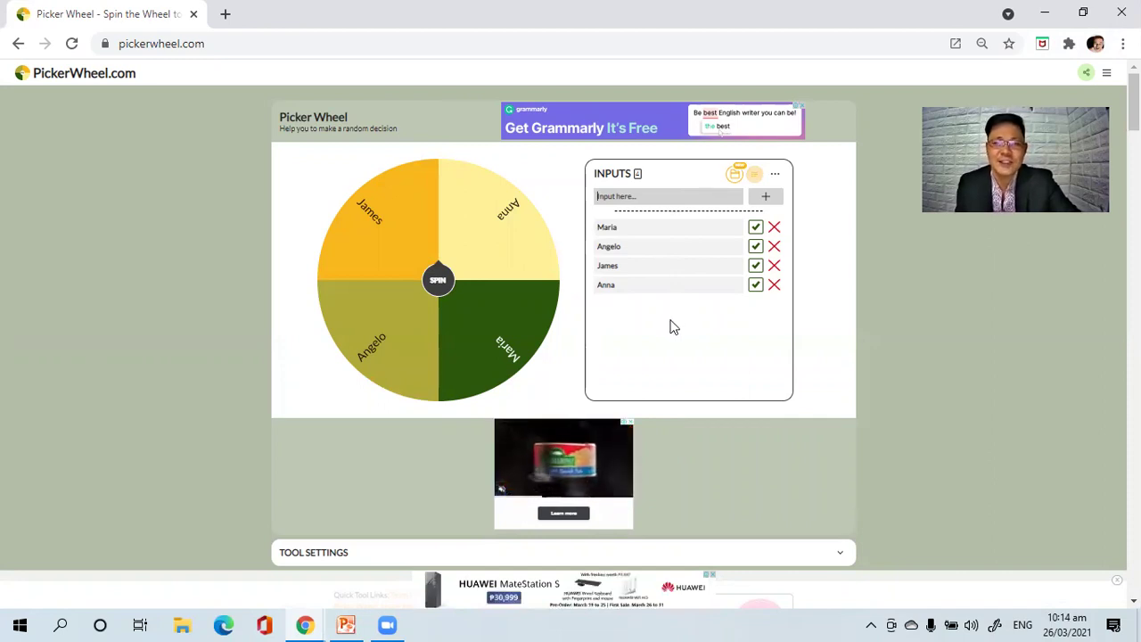
{"action": "left_click", "coordinate": [736, 177]}
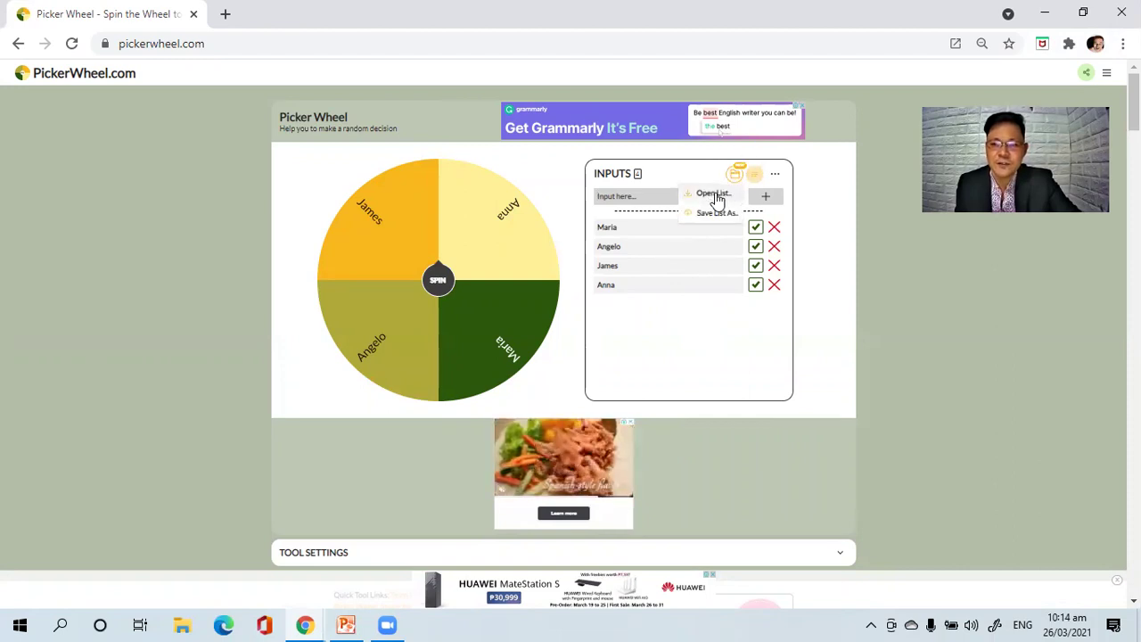
{"action": "left_click", "coordinate": [718, 197]}
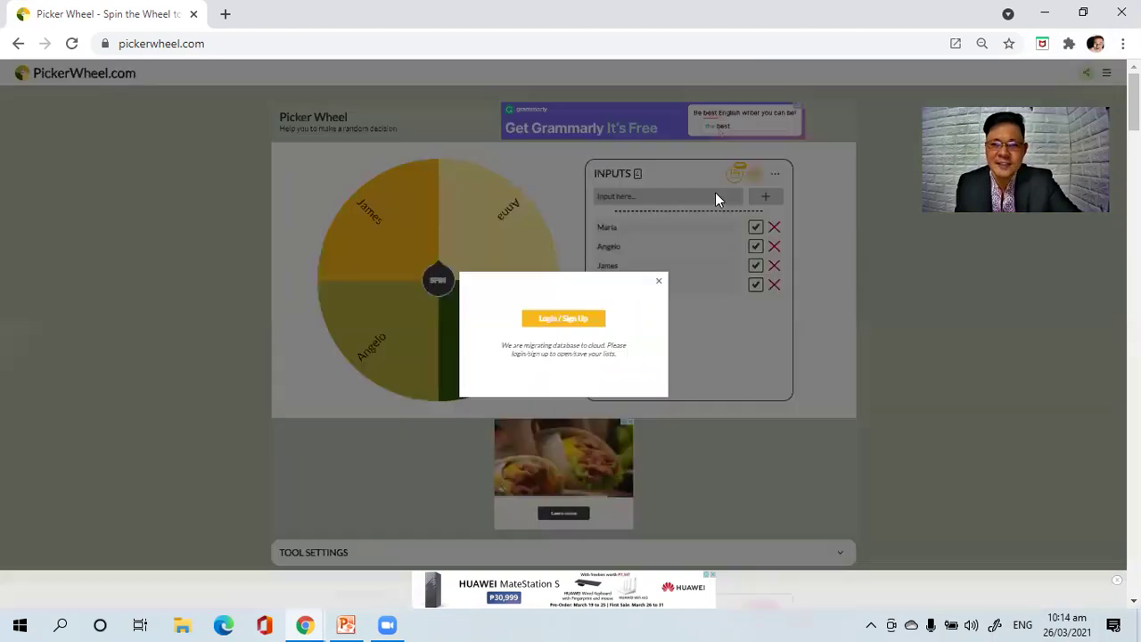
{"action": "left_click", "coordinate": [581, 322]}
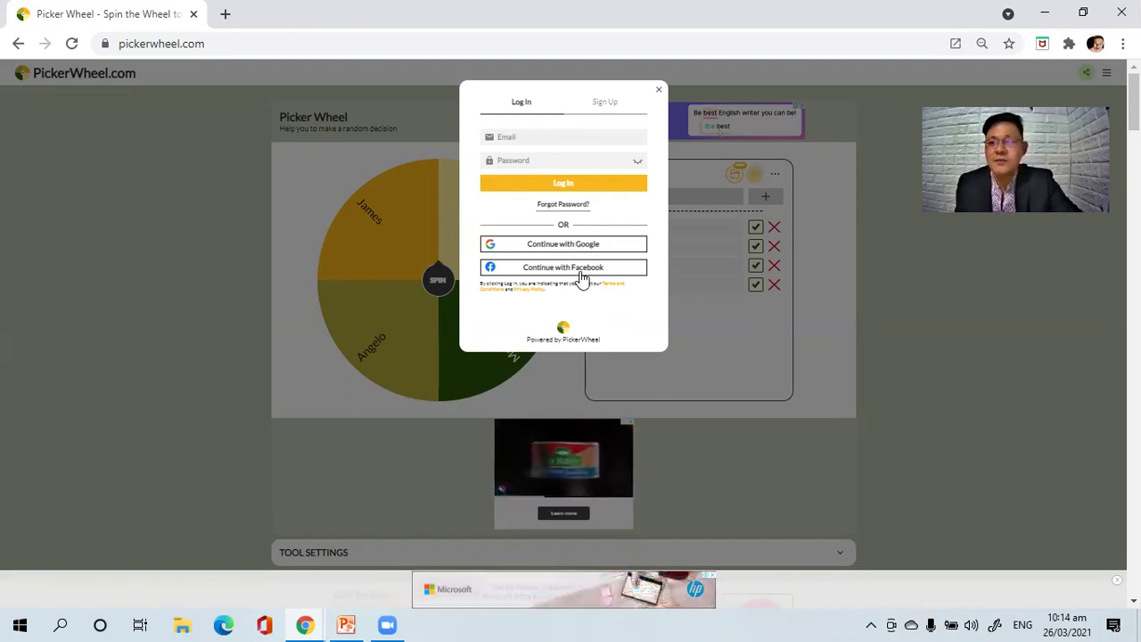
{"action": "left_click", "coordinate": [660, 93]}
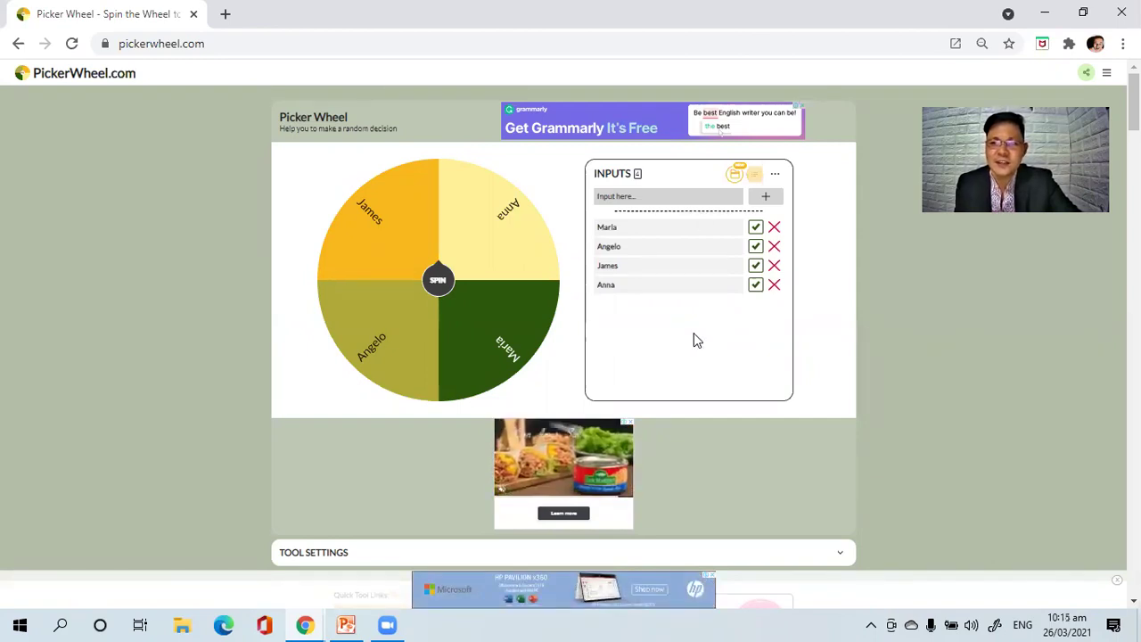
- Spin the wheel and dismiss the Anna result popup with DONE
{"action": "left_click", "coordinate": [438, 282]}
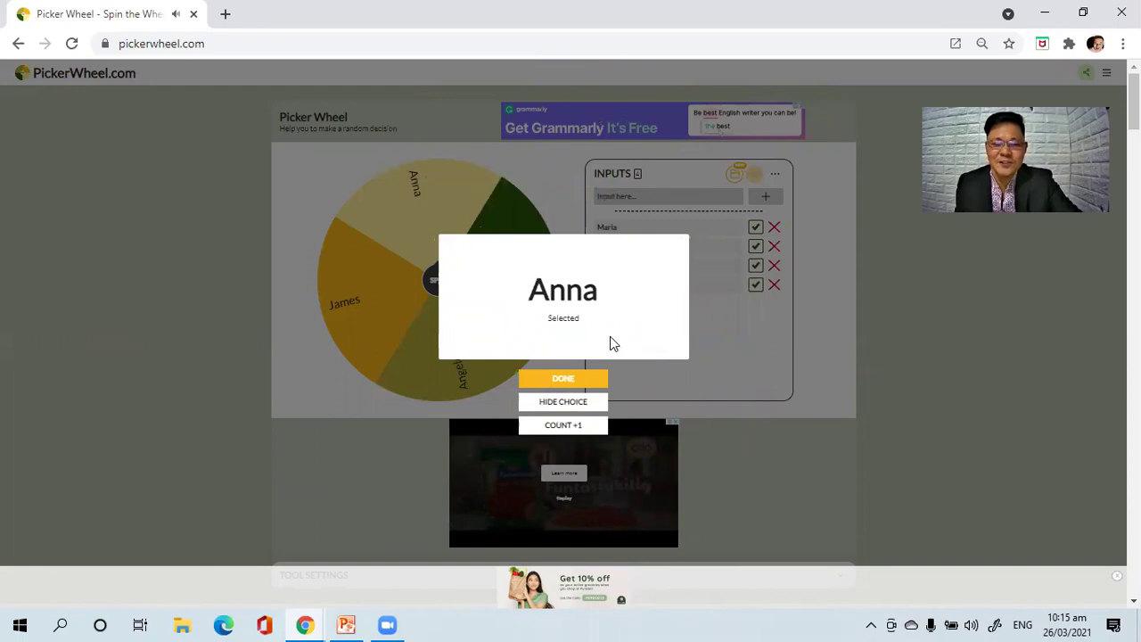
{"action": "left_click", "coordinate": [592, 380]}
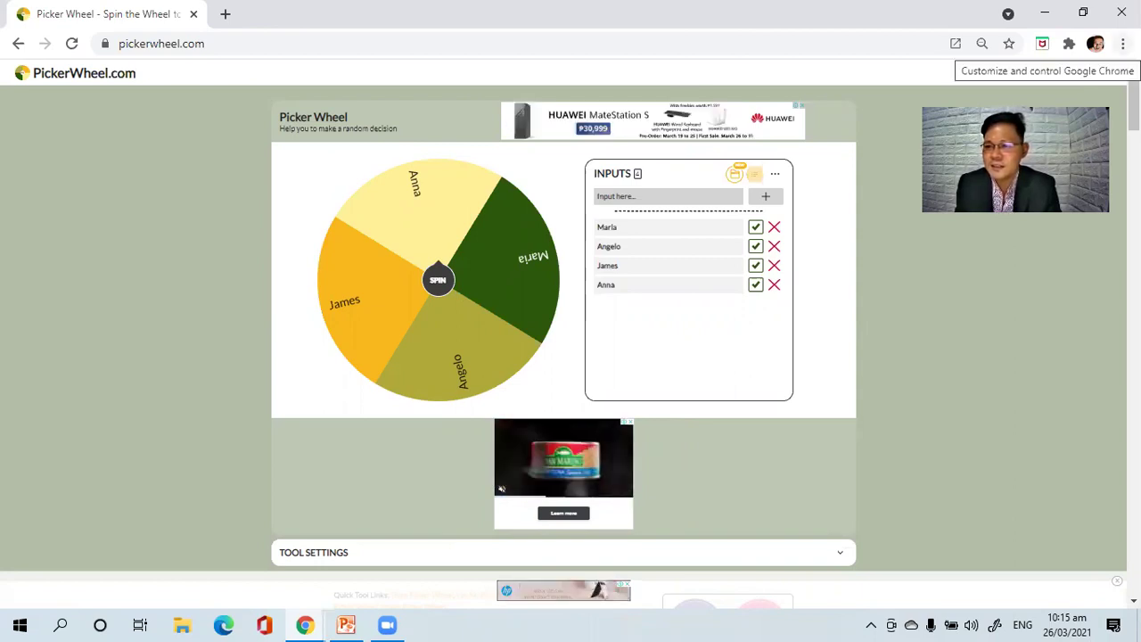
- Create a Picker Wheel shortcut via More tools > Create shortcut with Open as window ticked
{"action": "left_click", "coordinate": [1124, 44]}
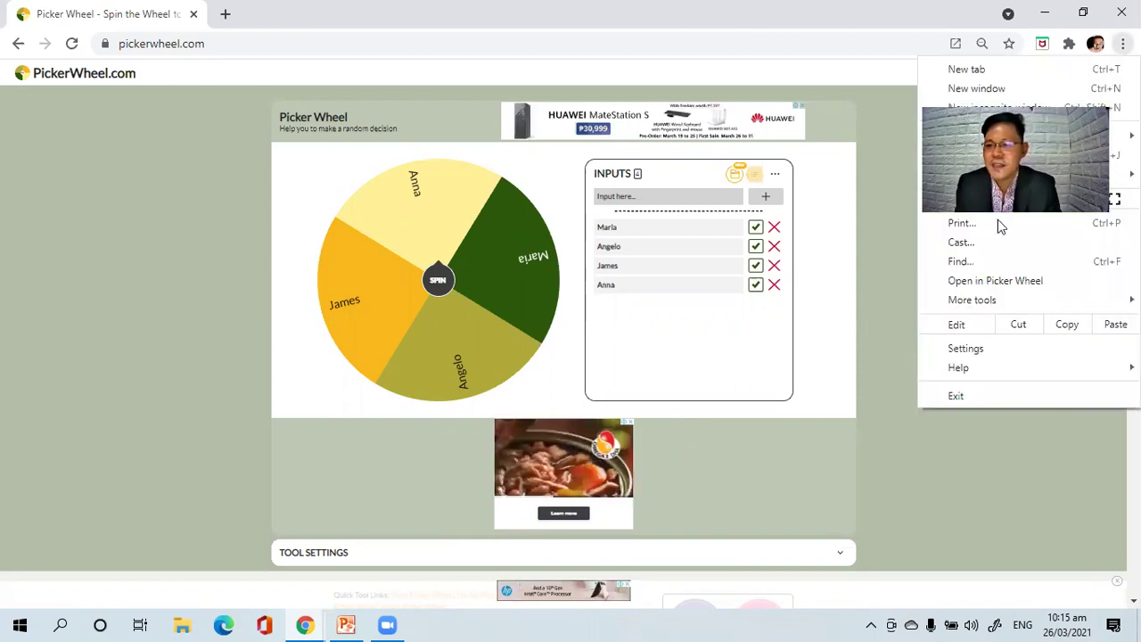
{"action": "mouse_move", "coordinate": [970, 303]}
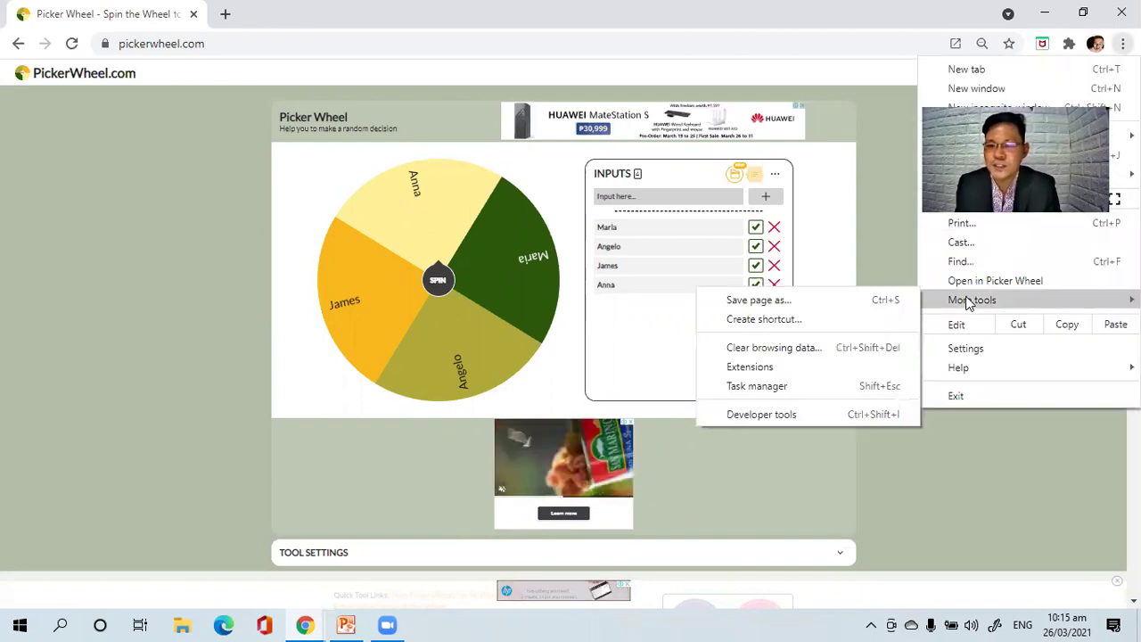
{"action": "left_click", "coordinate": [753, 321]}
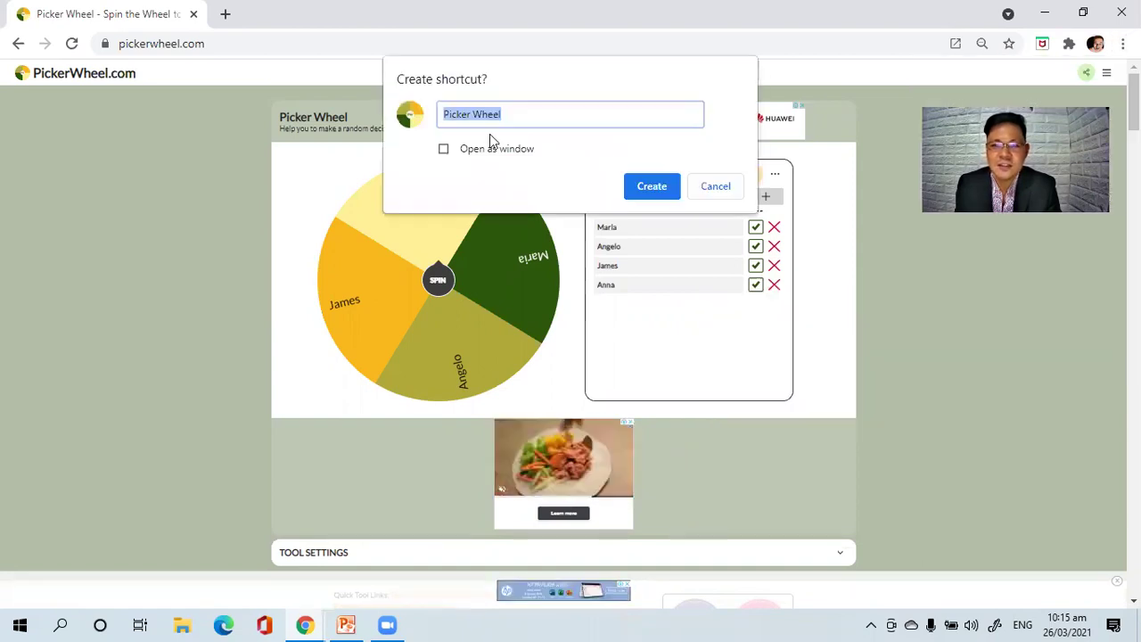
{"action": "left_click", "coordinate": [445, 150]}
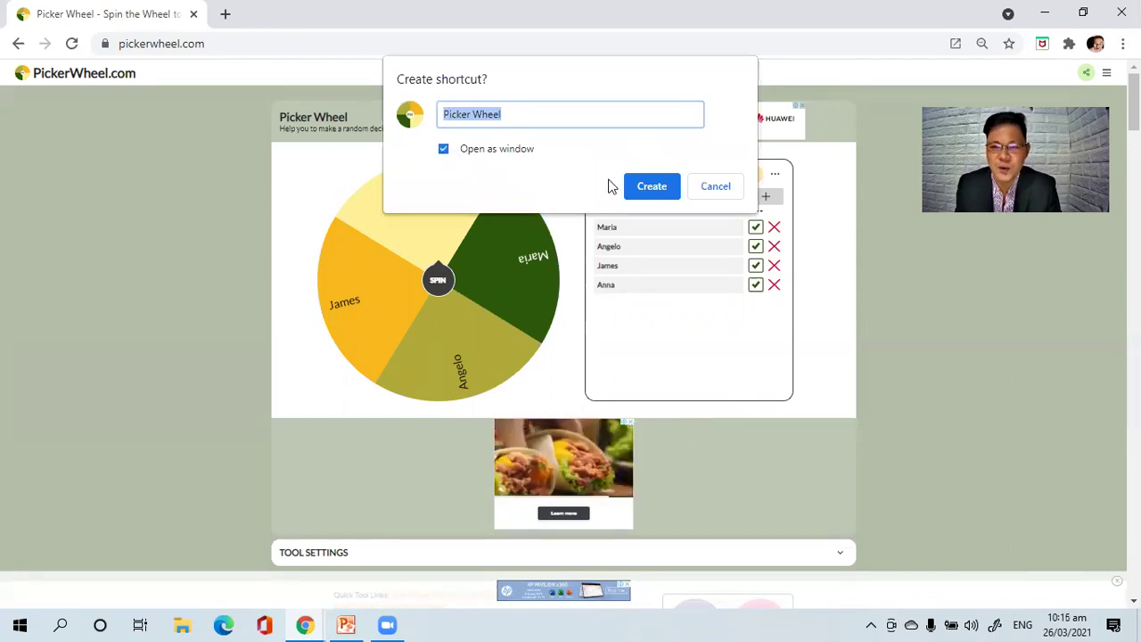
{"action": "left_click", "coordinate": [658, 188]}
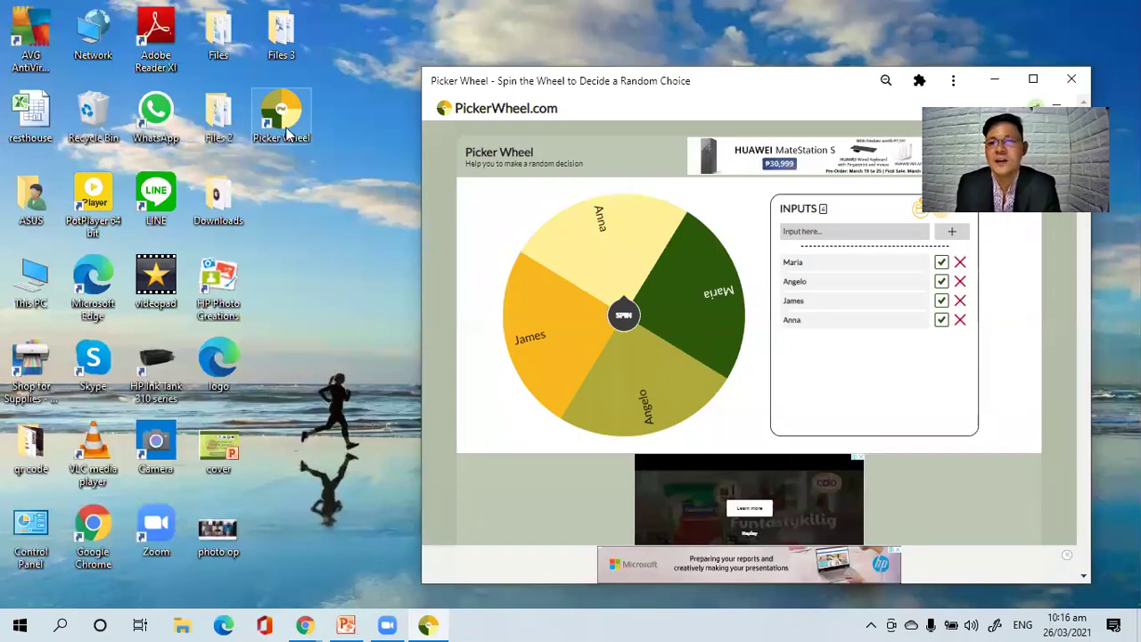
- Close the Picker Wheel window and relaunch it from the desktop shortcut
{"action": "left_click", "coordinate": [1073, 82]}
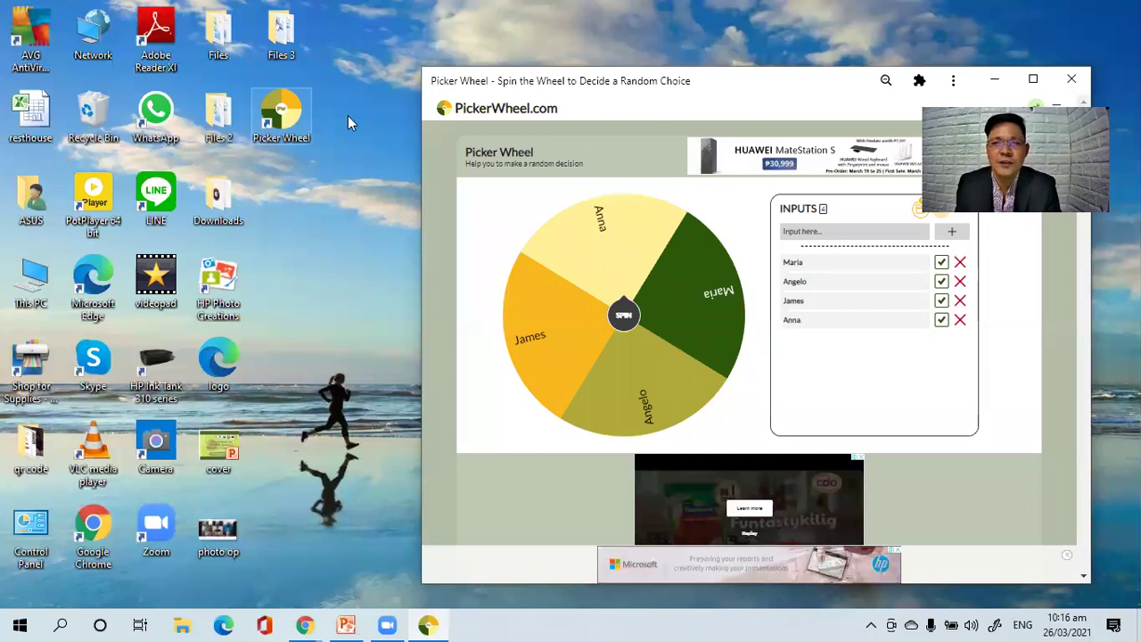
{"action": "double_click", "coordinate": [287, 119]}
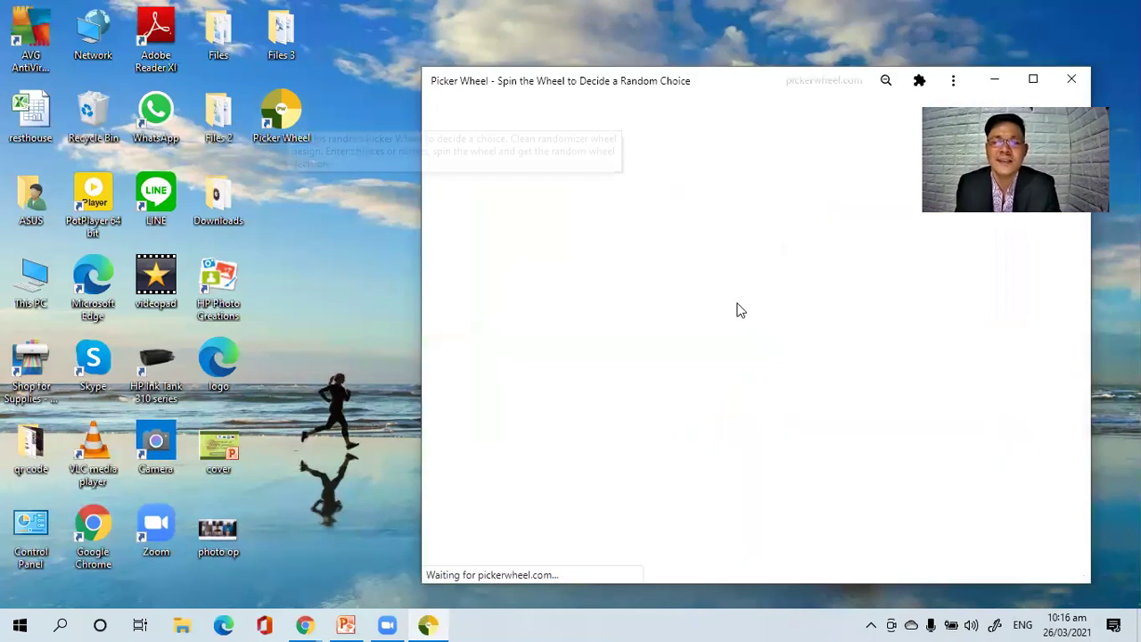